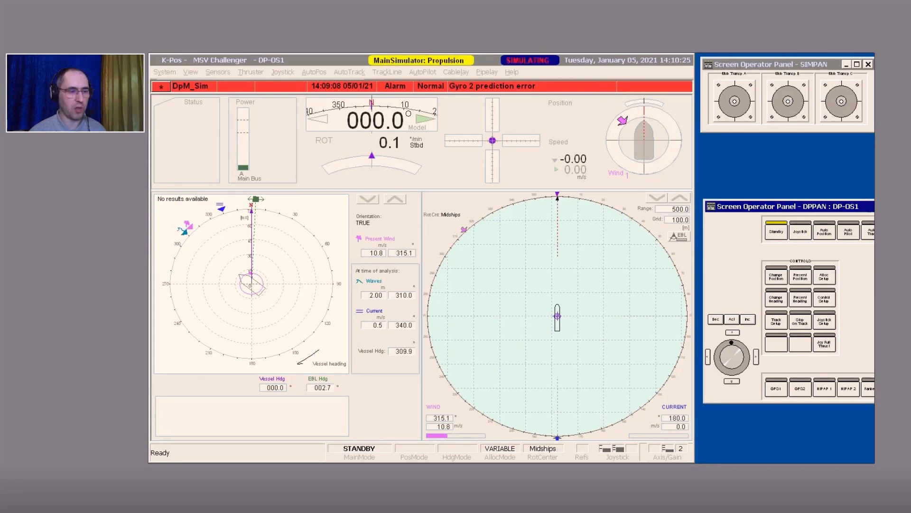
Consult the Exercise 6 Alarms instructions in Adobe Reader and reset the K-Pos display units to metric units
left_click_drag(441, 512, 458, 15)
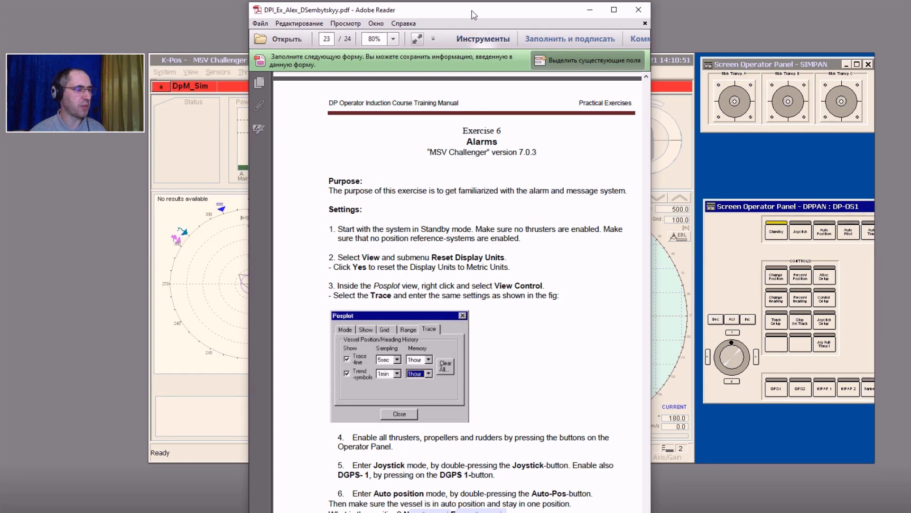
left_click_drag(472, 10, 484, 512)
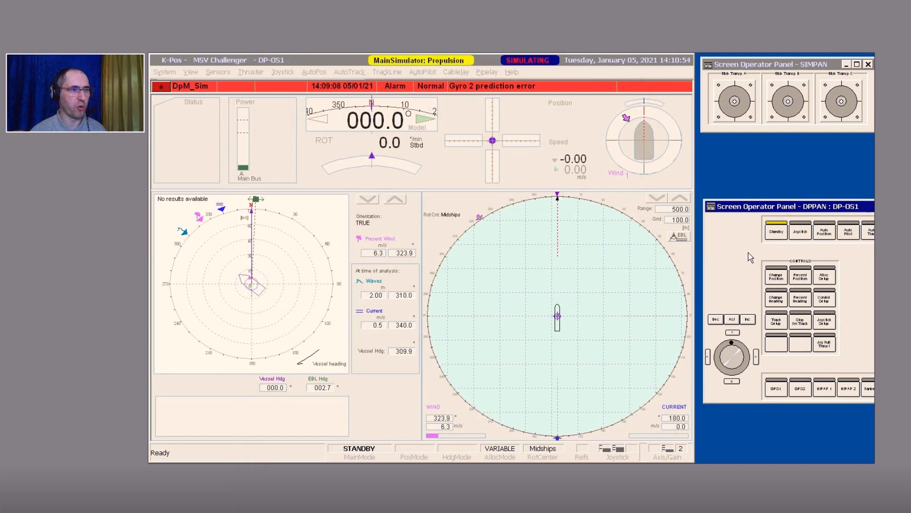
left_click_drag(794, 205, 312, 155)
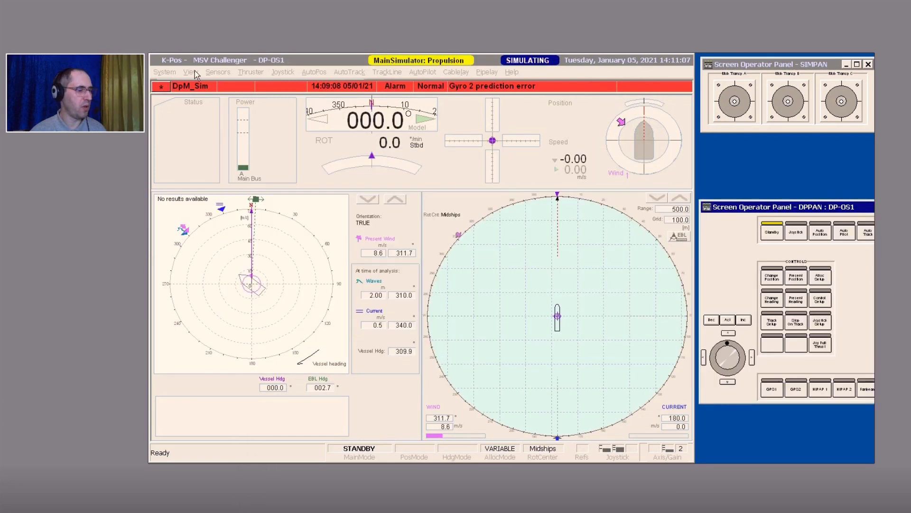
left_click(190, 72)
left_click(223, 201)
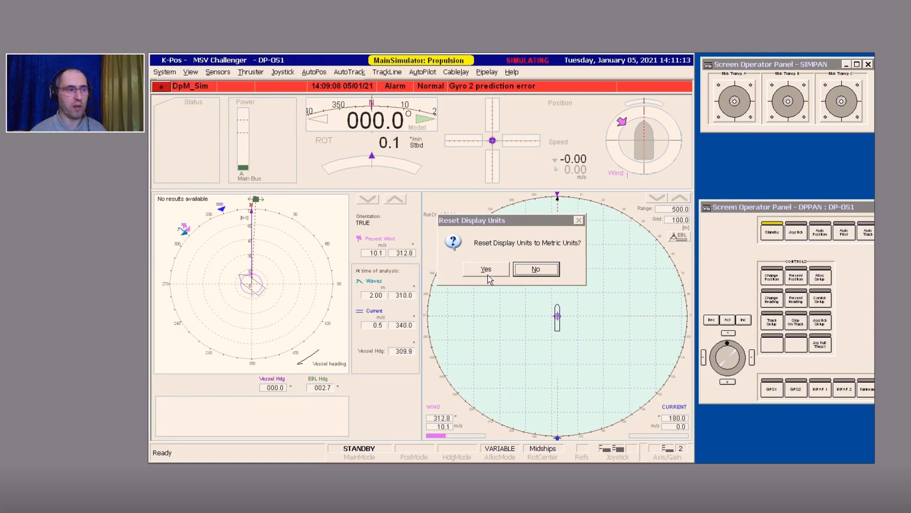
left_click(489, 270)
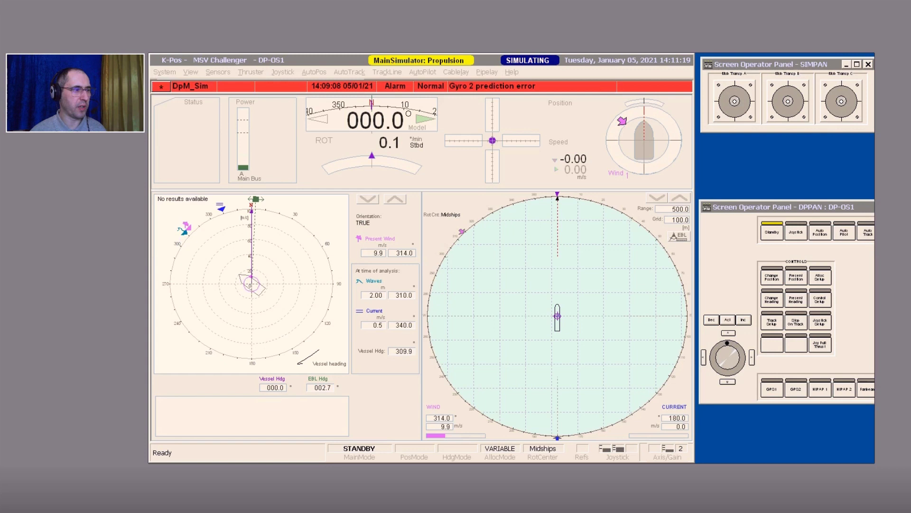
In the Posplot view's trace settings, show the trace line with 1hour memory and open the memory choices for the trend symbols
right_click(500, 108)
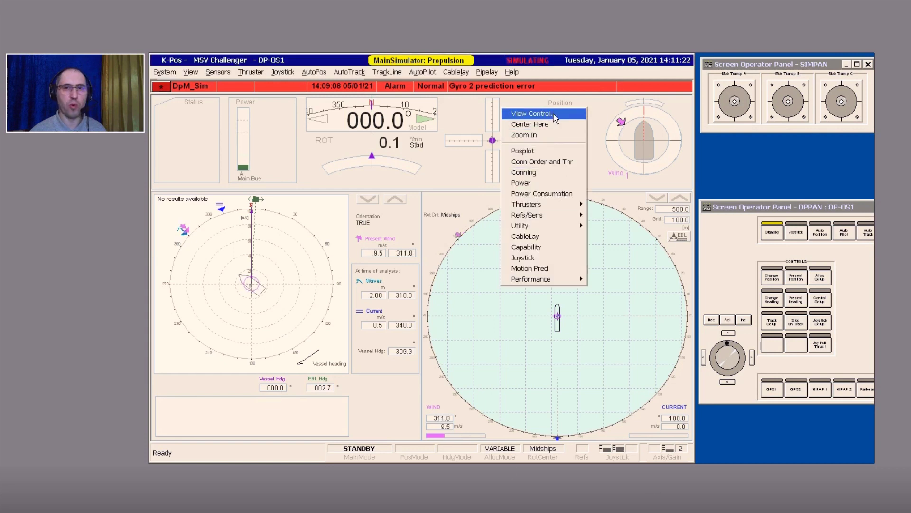
left_click(522, 151)
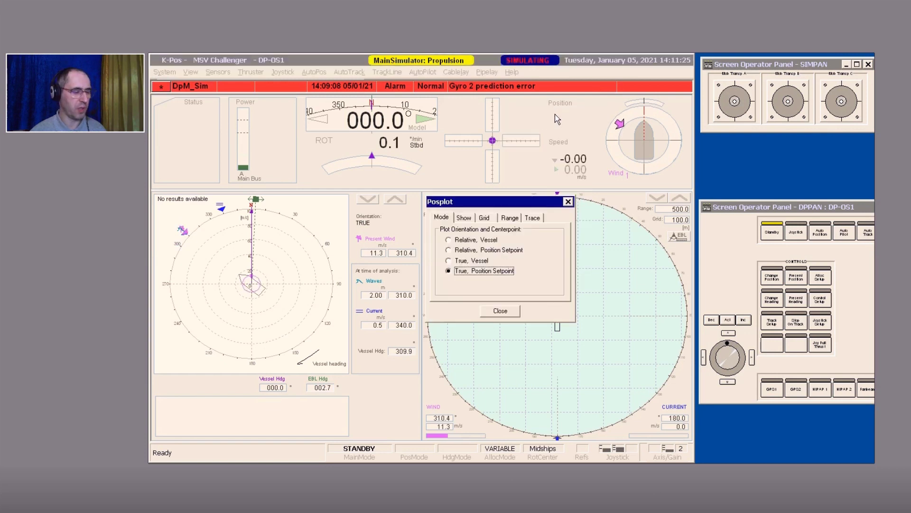
left_click(532, 218)
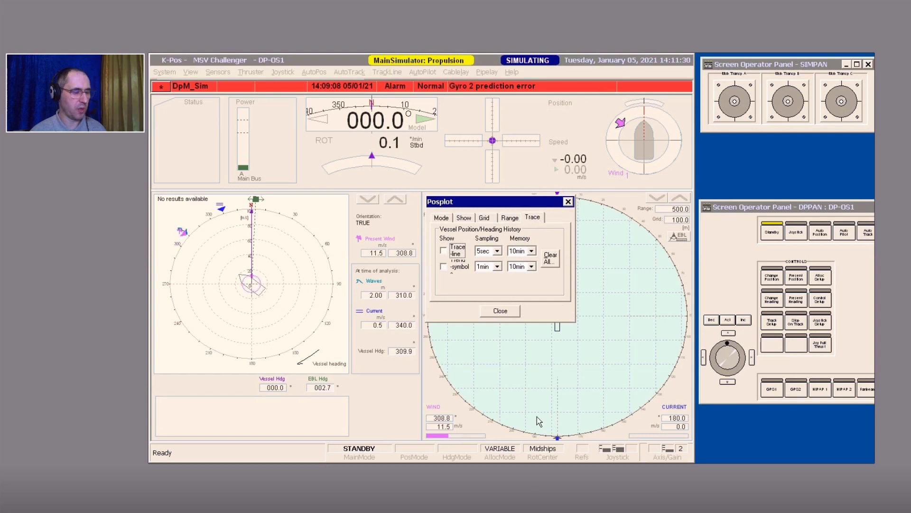
left_click(531, 251)
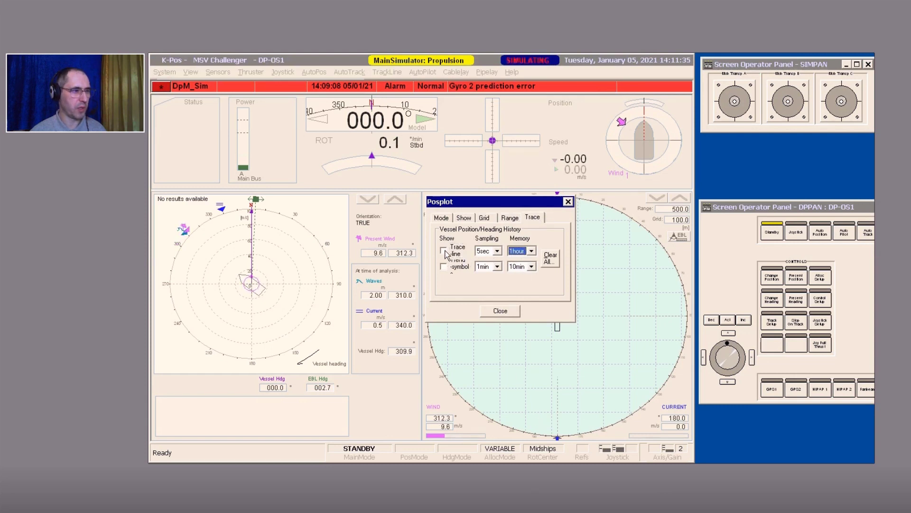
left_click(443, 250)
left_click(444, 251)
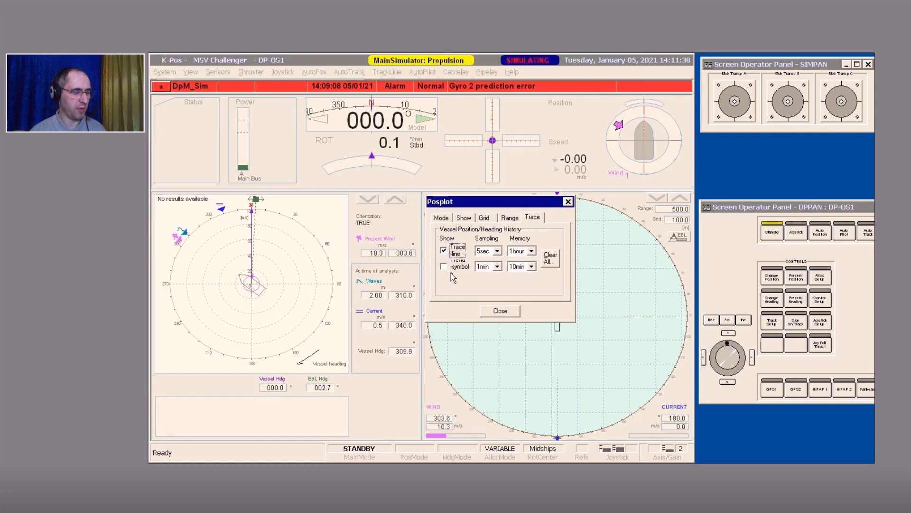
left_click(531, 266)
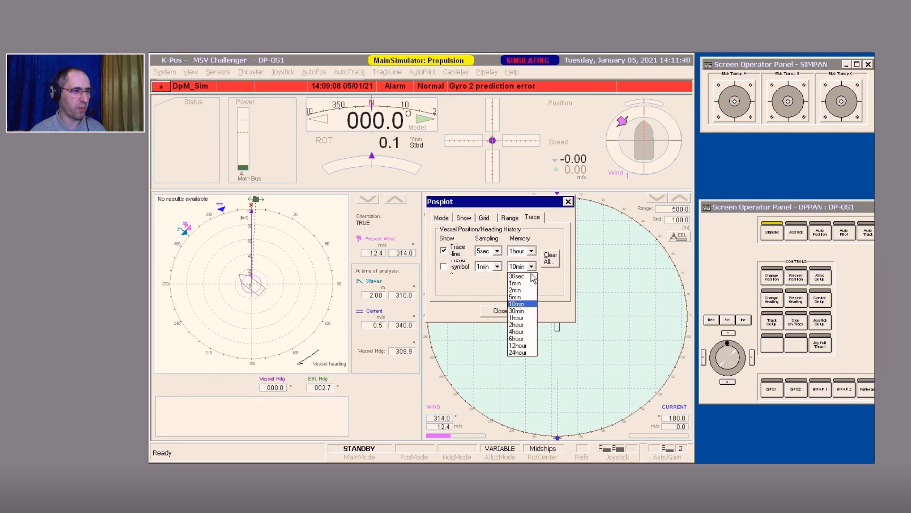
Check the exercise instructions in Adobe Reader and enable all thrusters, propellers and rudders on the DP operator panel
key("alt+Tab")
left_click_drag(544, 47, 544, 28)
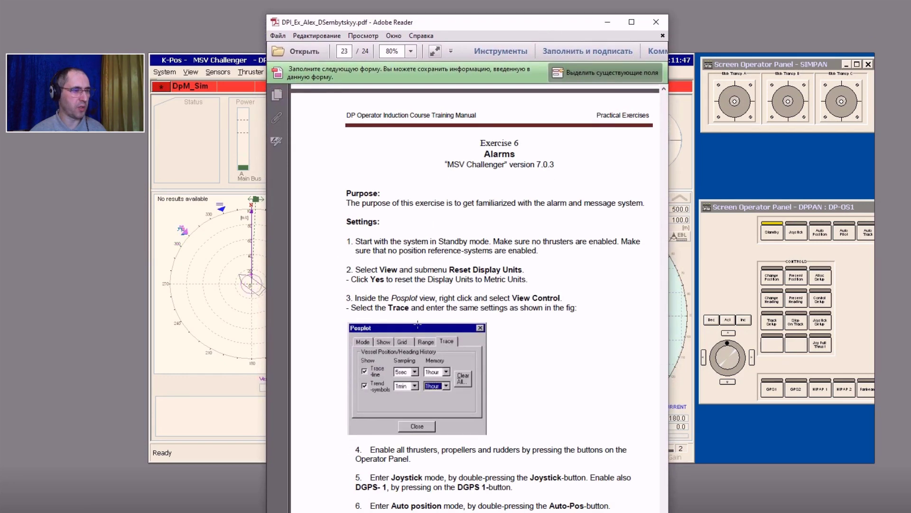
scroll(417, 325, "down", 5)
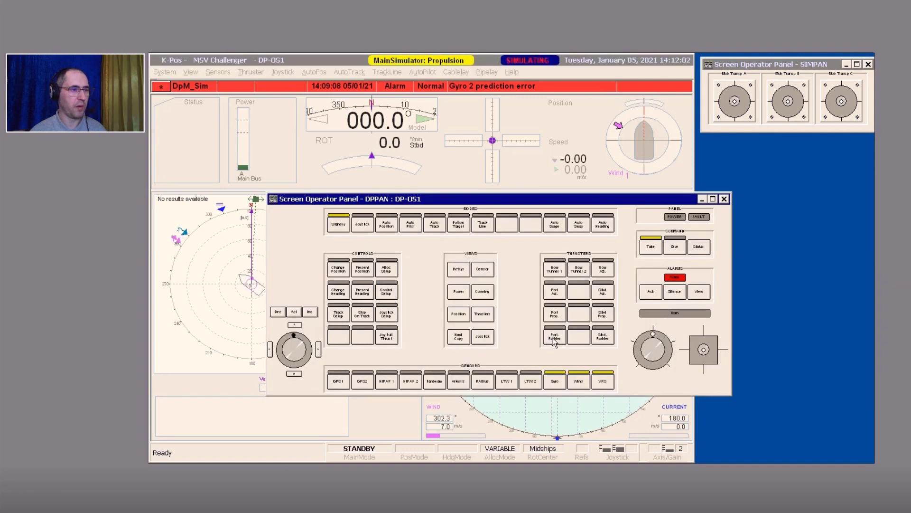
left_click(554, 338)
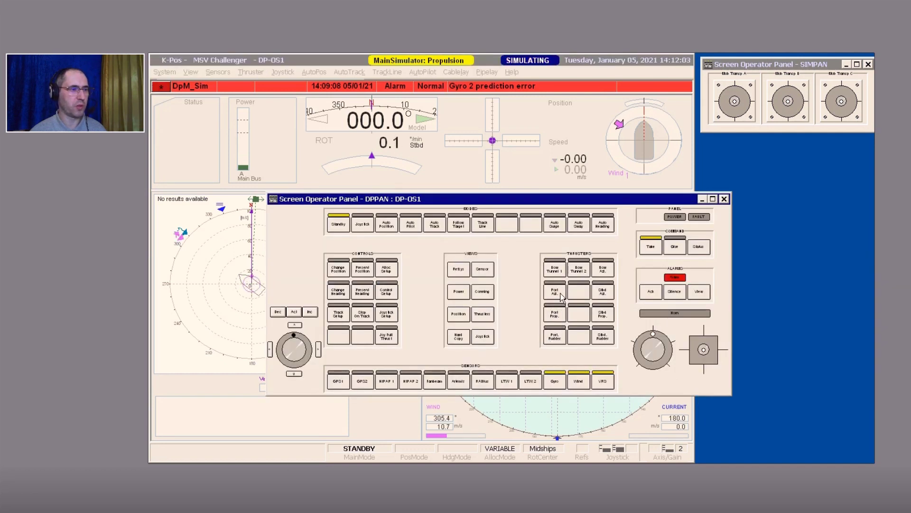
left_click(555, 270)
left_click(578, 269)
left_click(603, 269)
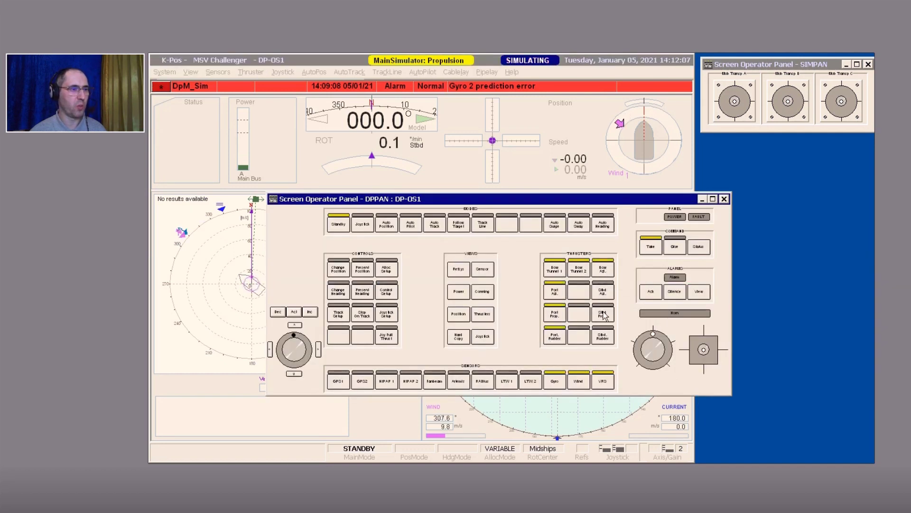
left_click(602, 337)
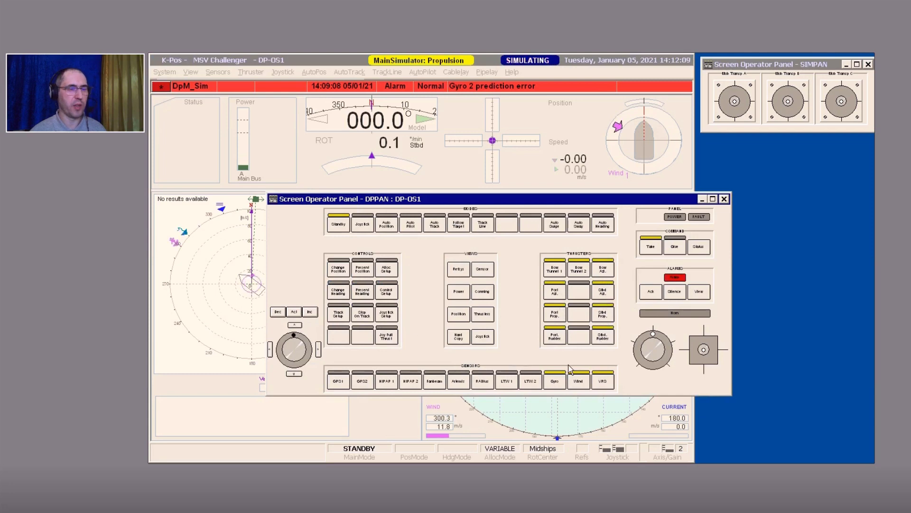
Put the vessel in Joystick mode and enable GPS1 as position reference
left_click_drag(297, 202, 769, 230)
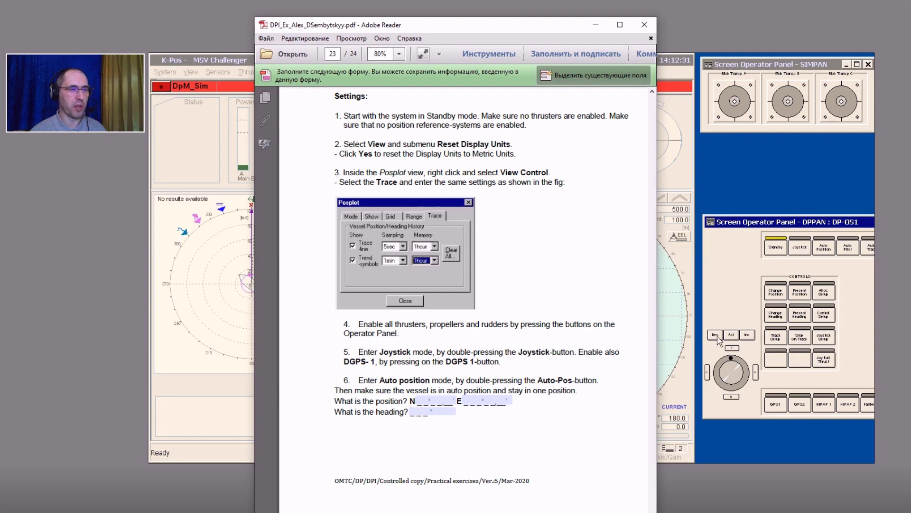
left_click(805, 250)
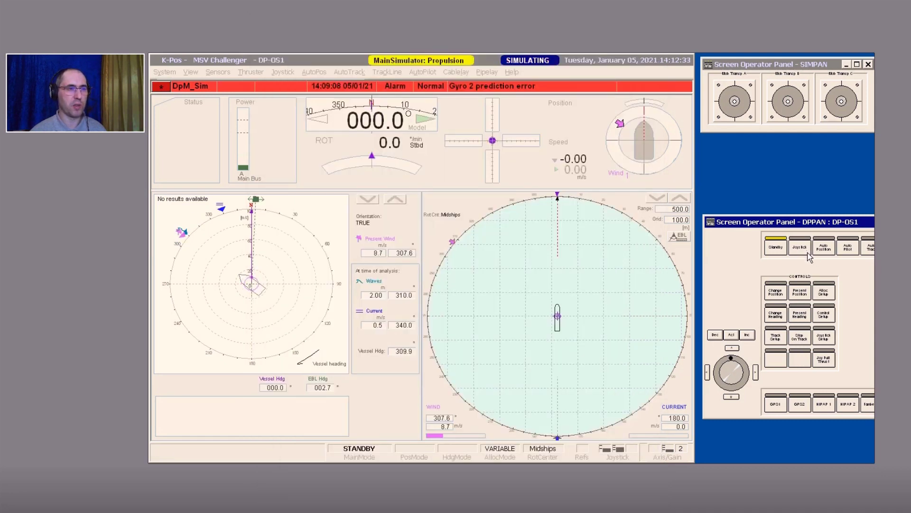
left_click(809, 256)
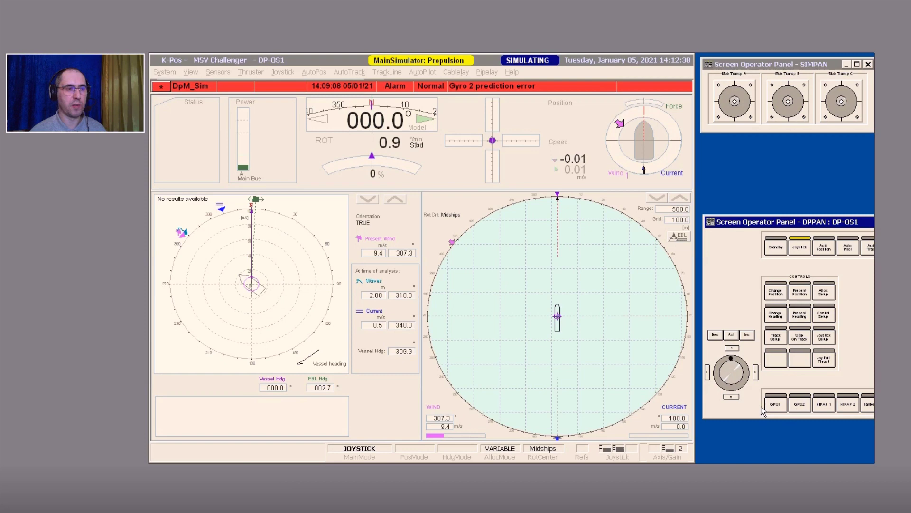
left_click(782, 407)
Check the next exercise instruction and switch the vessel to Auto Position mode
key("alt+Tab")
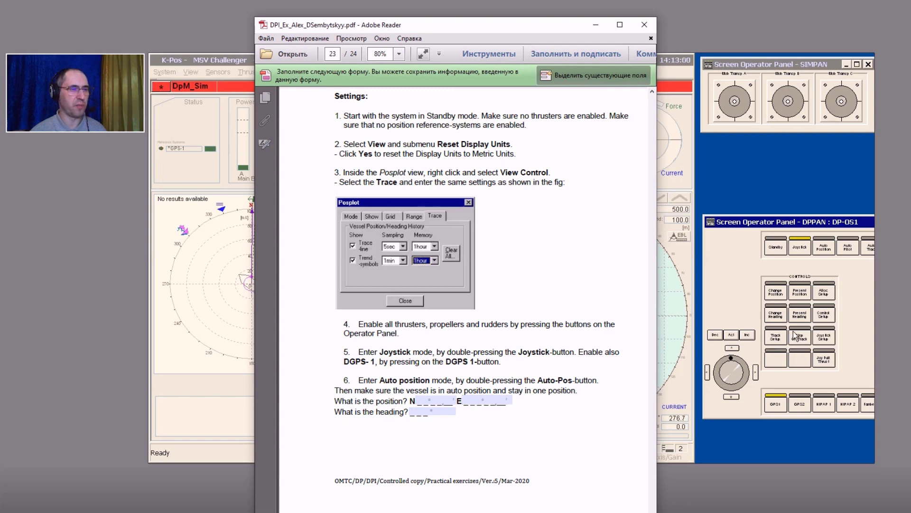
double_click(824, 247)
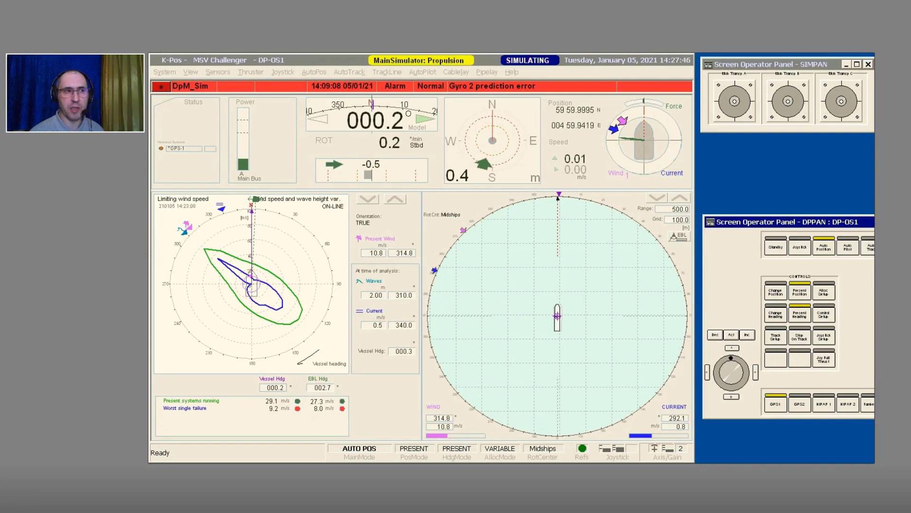
Read the alarm limits task in the exercise document and activate the position and heading warning and alarm limits
key("alt+Tab")
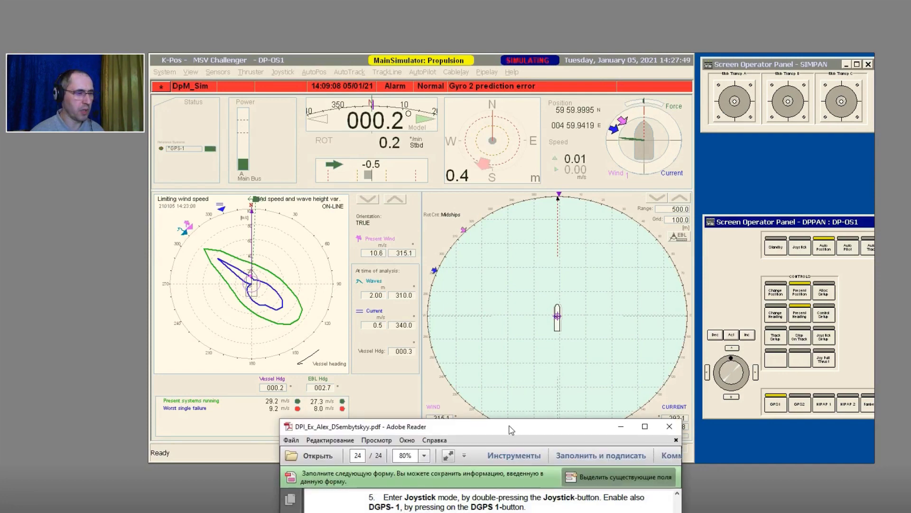
left_click_drag(511, 429, 489, 94)
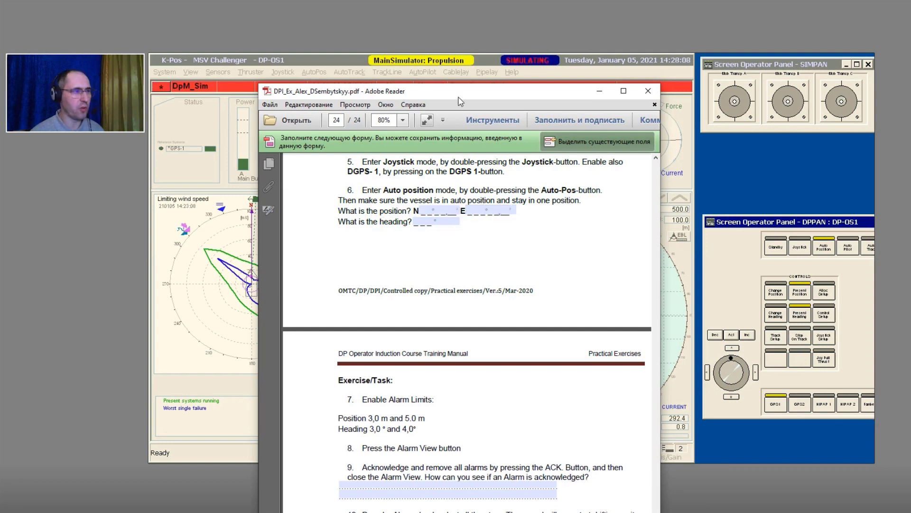
left_click_drag(464, 94, 479, 20)
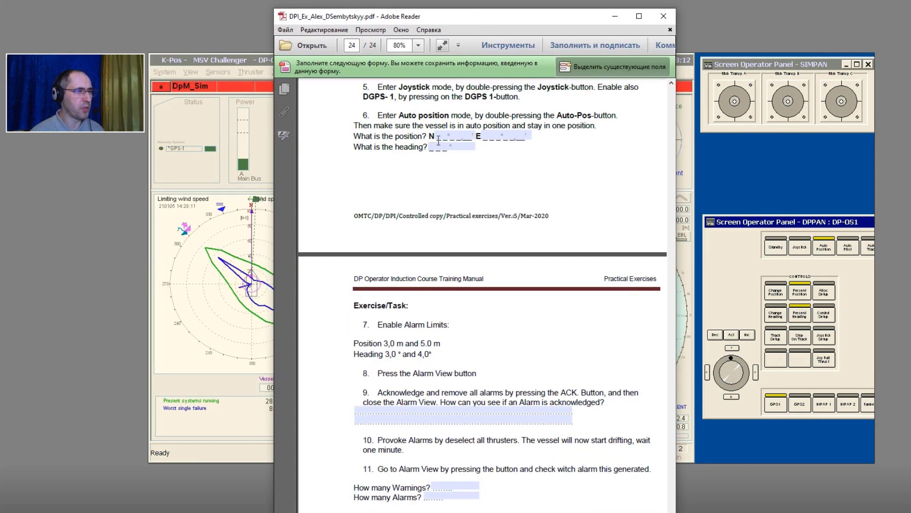
left_click_drag(468, 19, 620, 21)
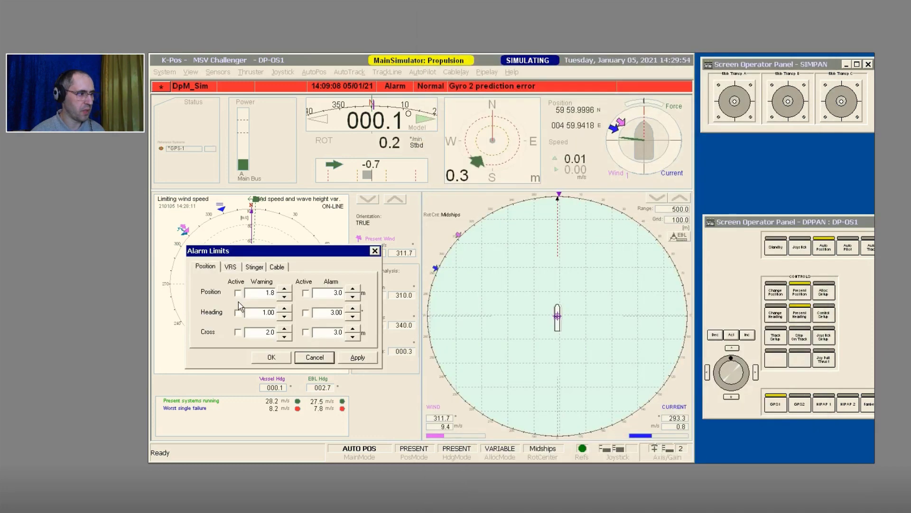
left_click(238, 292)
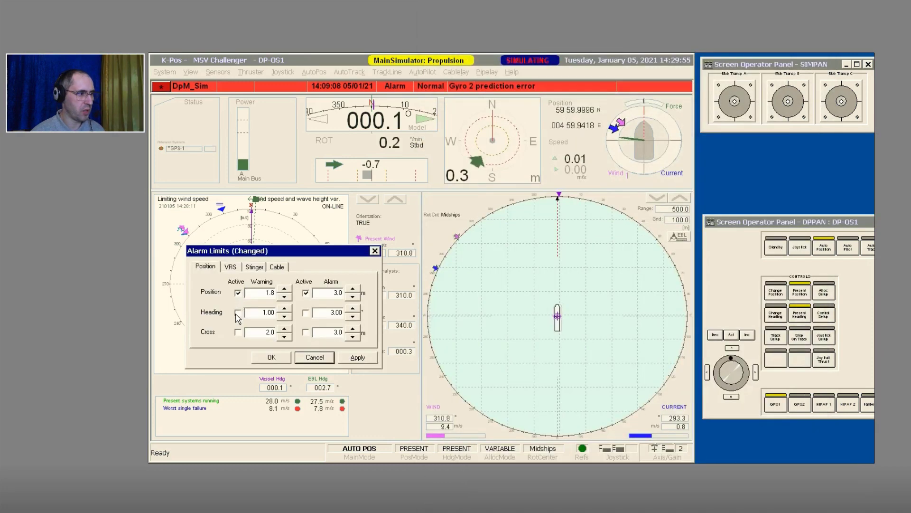
left_click(238, 313)
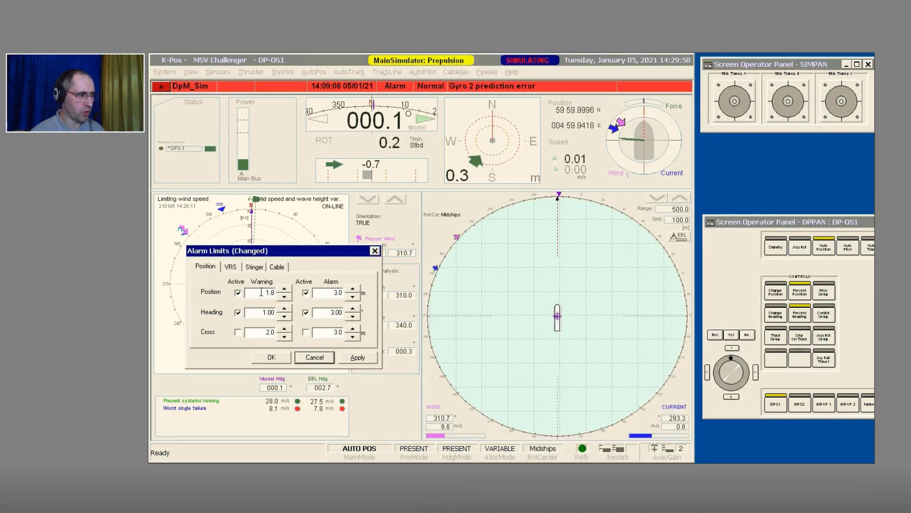
Set the position warning limit to 3.0 m and the position alarm limit to 5.0 m
left_click(262, 293)
left_click_drag(262, 292, 297, 298)
left_click_drag(328, 293, 350, 294)
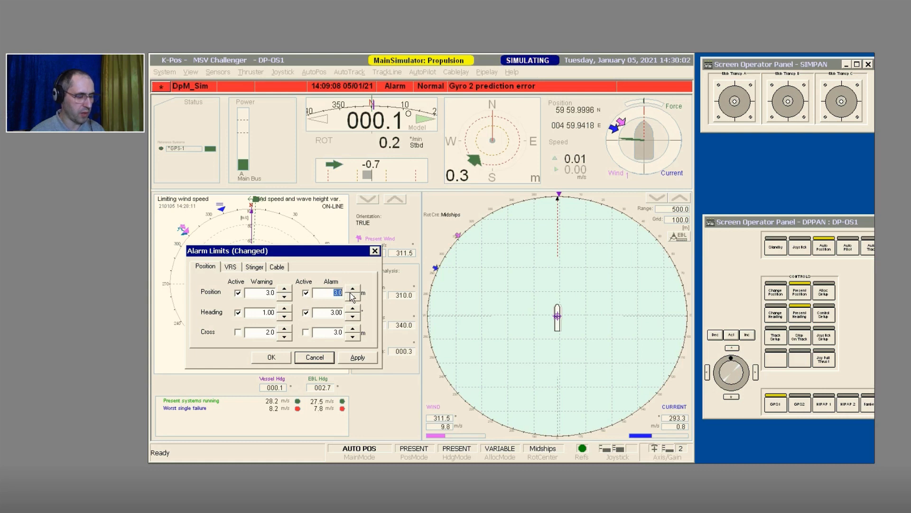
type("5.0")
Set the heading warning limit to 3.00° and the heading alarm limit to 4.00°, and apply the alarm limits
double_click(266, 312)
type("1.3")
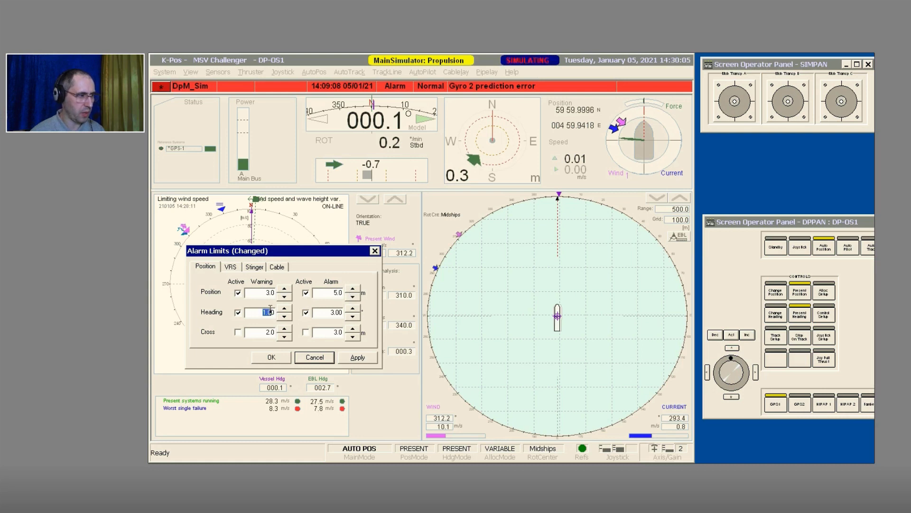
double_click(322, 312)
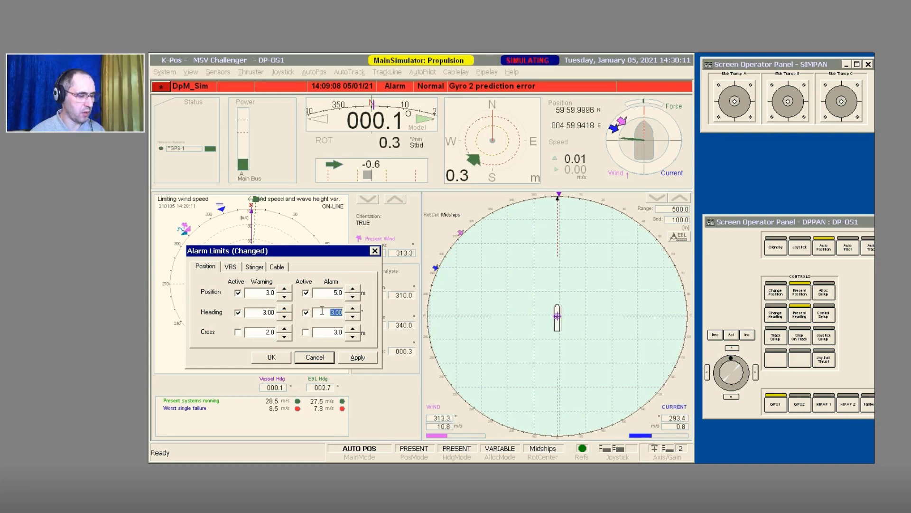
type("4.00")
left_click(357, 357)
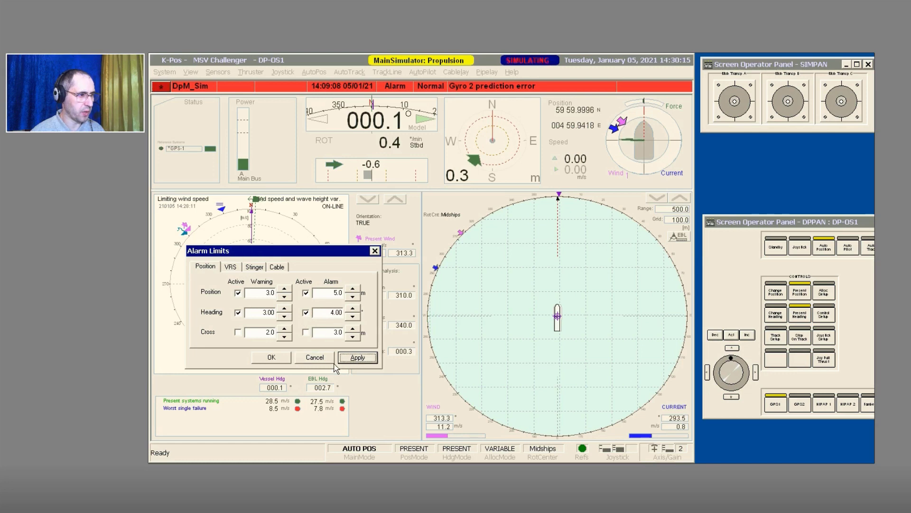
left_click(280, 361)
Read the alarm tasks in the exercise document and acknowledge all alarms in the event list from the DP operator panel
key("alt+Tab")
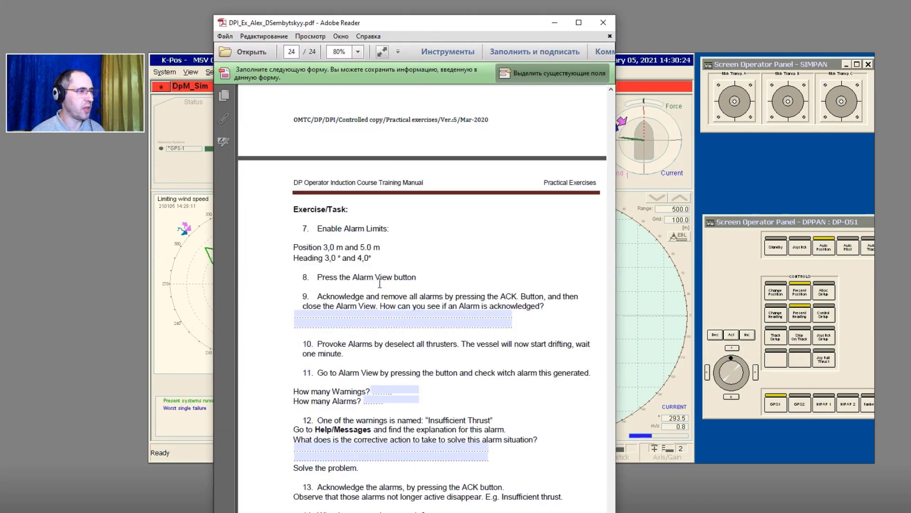
scroll(393, 280, "down", 4)
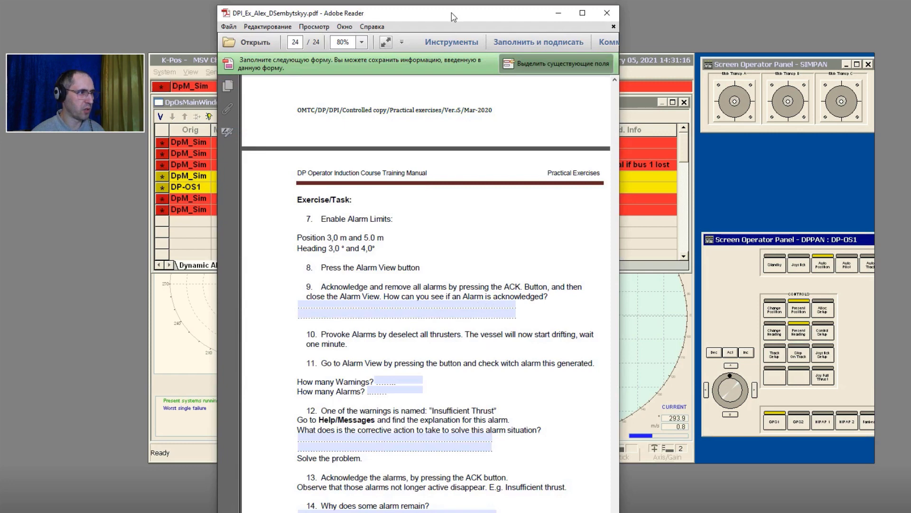
left_click_drag(778, 236, 386, 237)
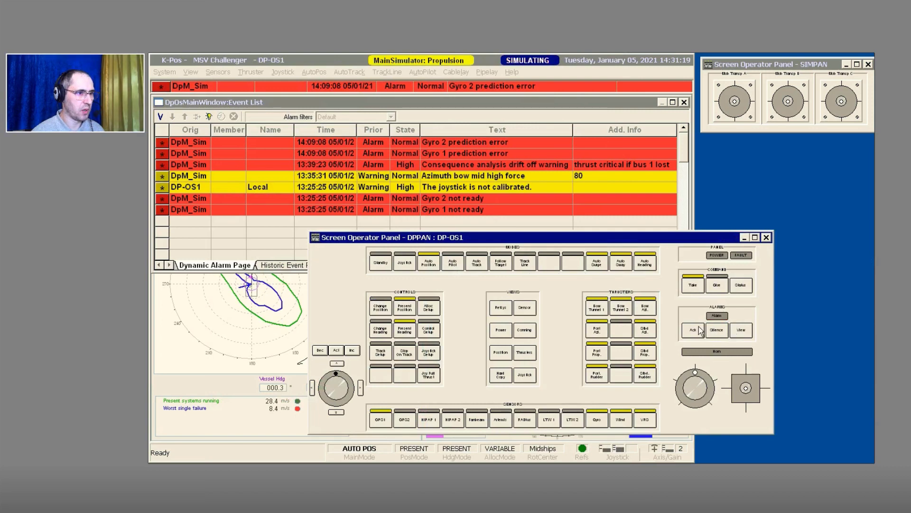
left_click(694, 331)
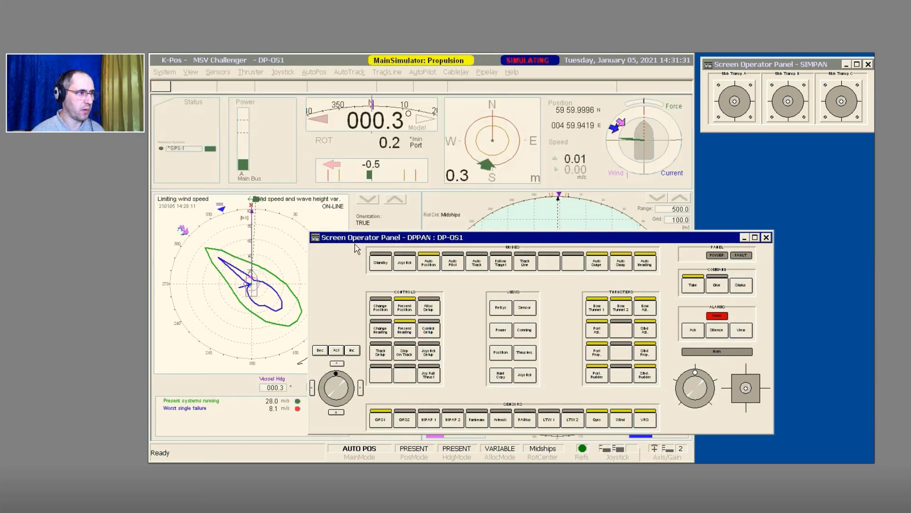
Uncover the main display and enter "It deseappears from message line." in the exercise document as the sign of an acknowledged alarm
left_click_drag(359, 243, 796, 249)
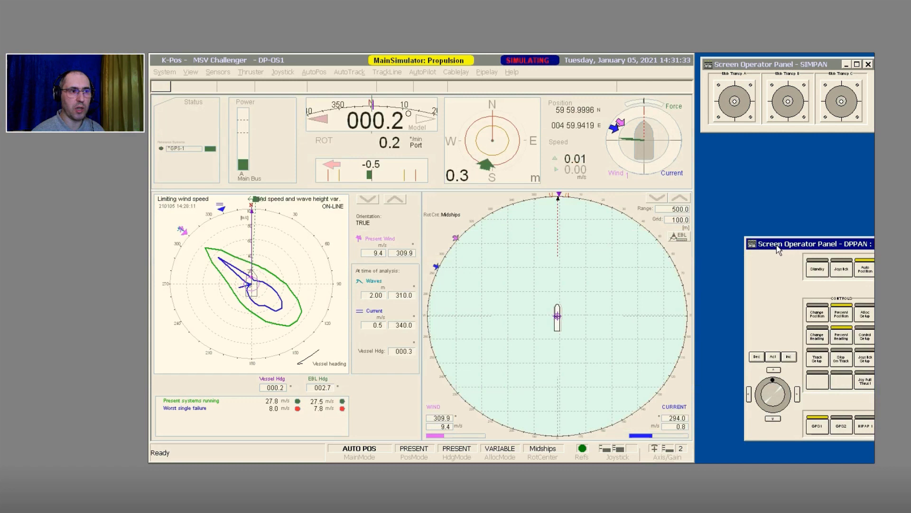
left_click_drag(712, 245, 739, 247)
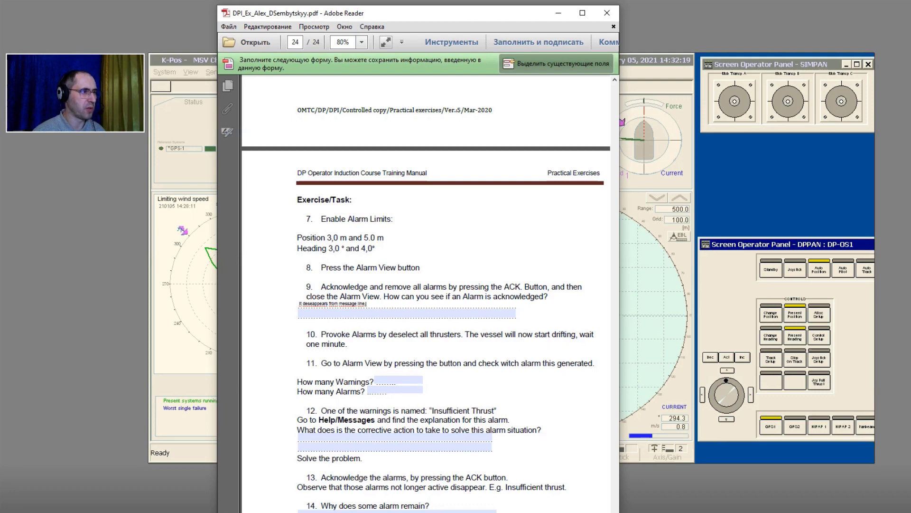
Deselect all thrusters on the DP operator panel to provoke alarms
left_click(558, 13)
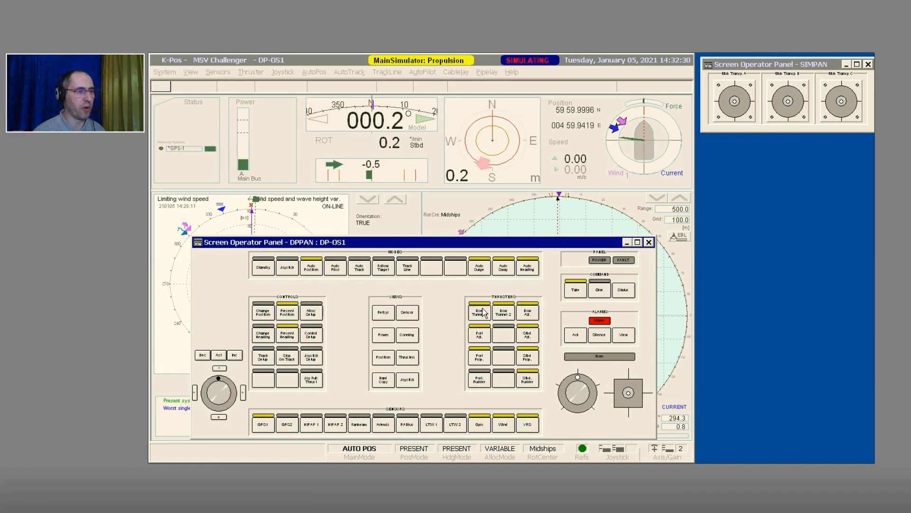
left_click(526, 315)
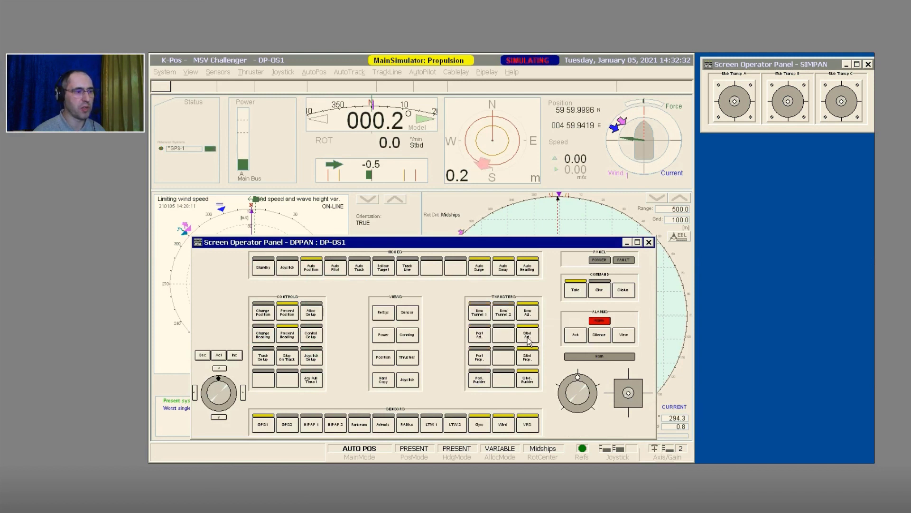
left_click(528, 337)
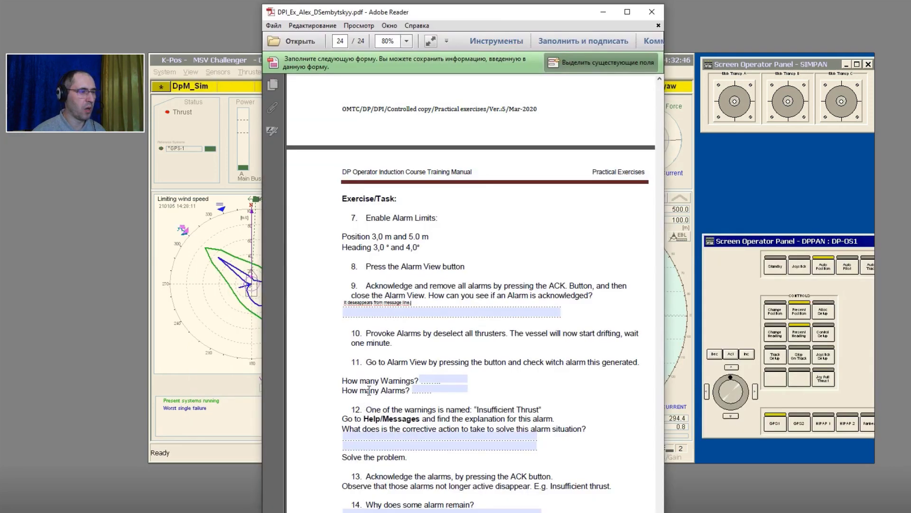
Check the generated alarms in the event list and enter 5 warnings and 3 alarms in the exercise document
left_click(449, 380)
key("shift+Tab")
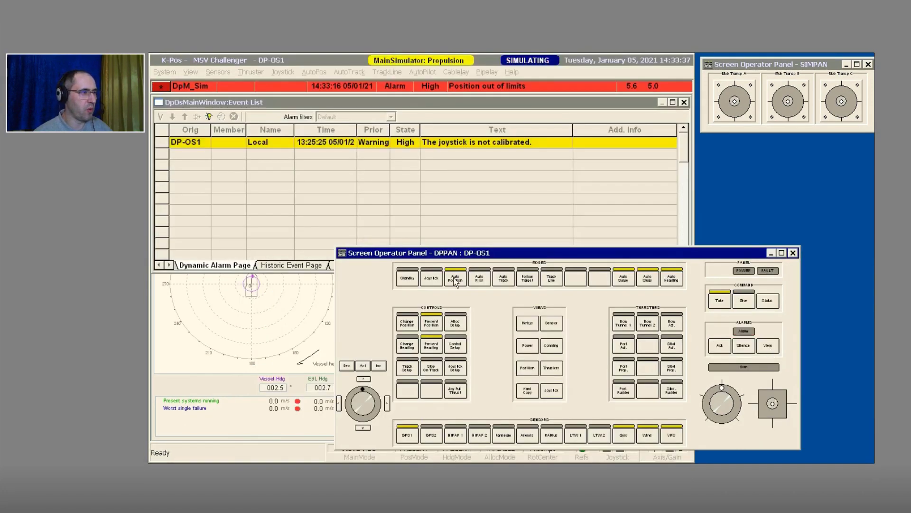
left_click_drag(378, 253, 792, 264)
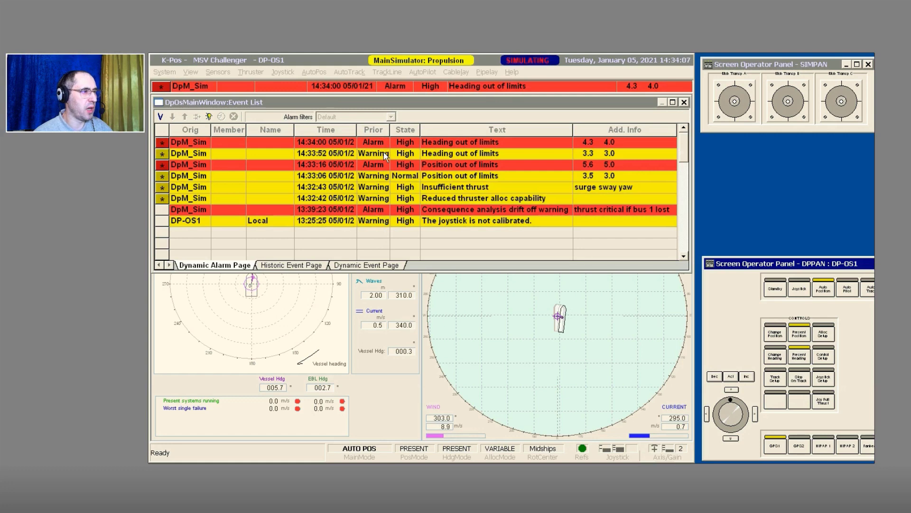
left_click_drag(441, 512, 472, 17)
left_click(429, 381)
type("5")
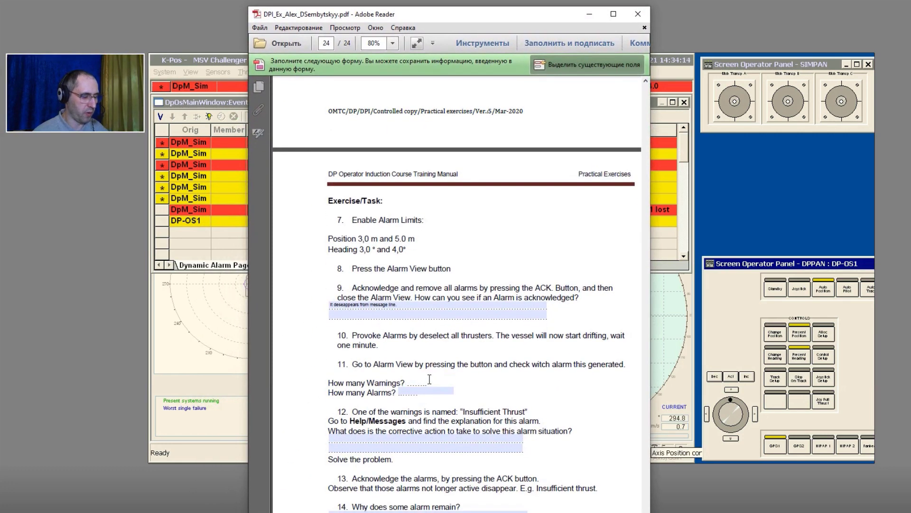
left_click(423, 392)
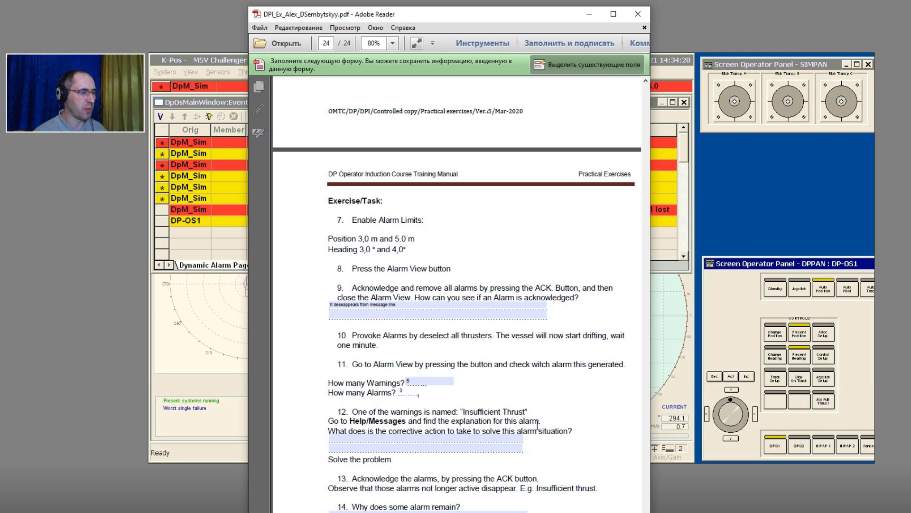
Look up the help for the "Insufficient thrust" warning and enter "Enable more thrusters or propellers for the DP-system." as the corrective action in the exercise
left_click(414, 437)
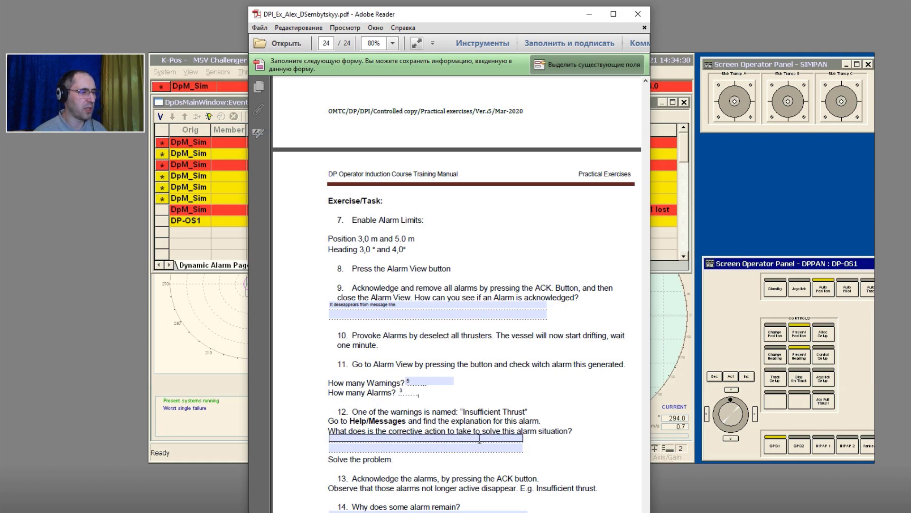
left_click(548, 443)
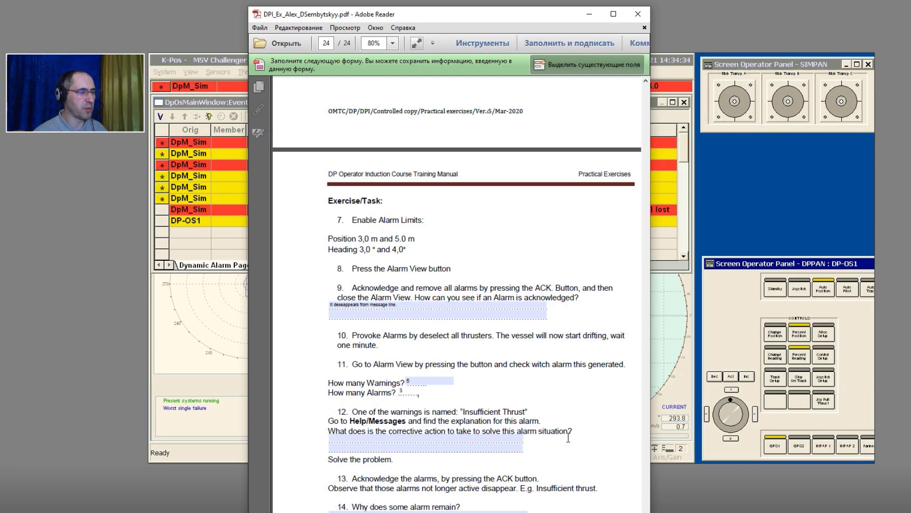
key("alt+Tab")
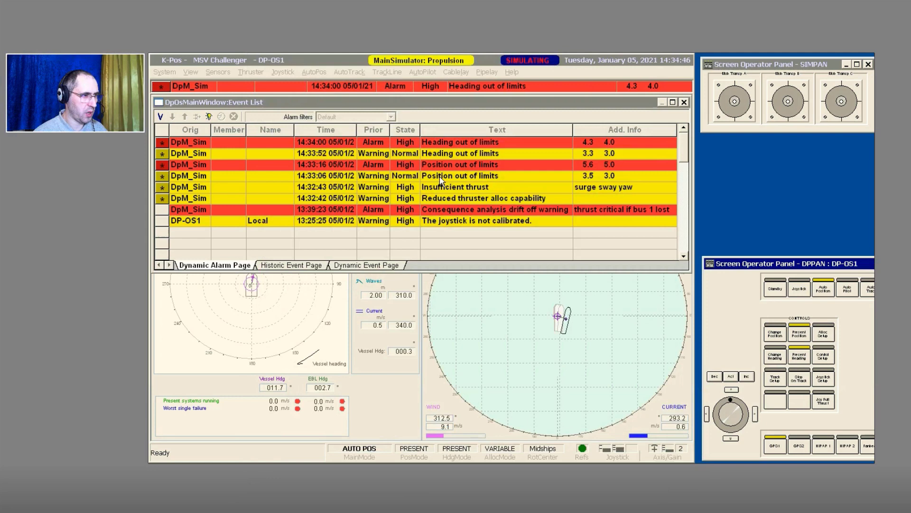
left_click(473, 189)
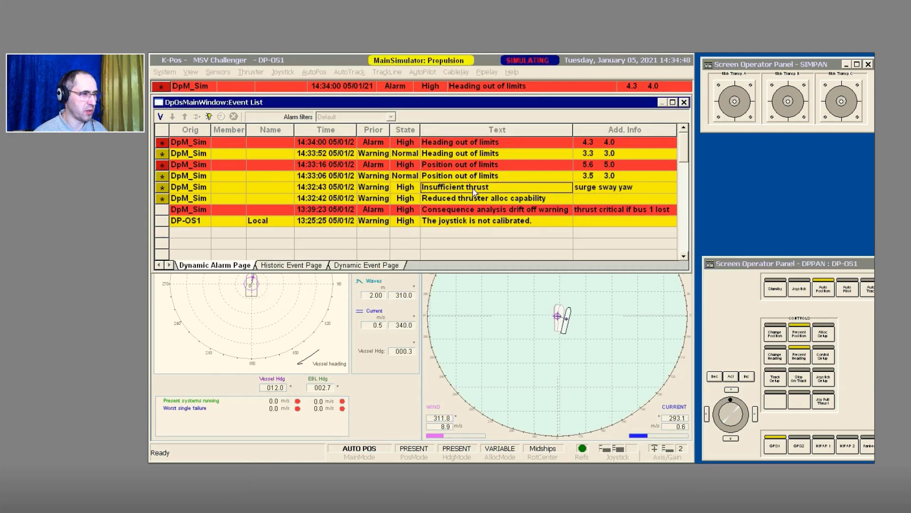
right_click(473, 189)
left_click(499, 276)
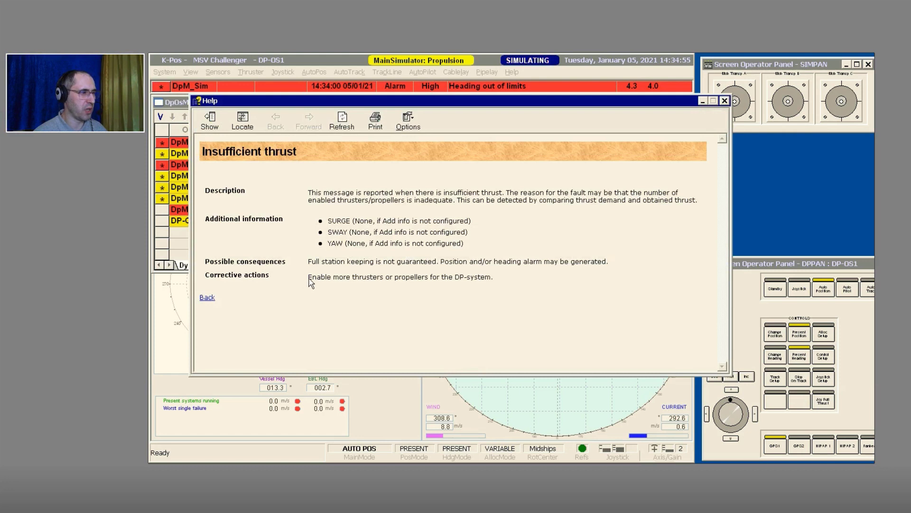
left_click_drag(312, 278, 491, 286)
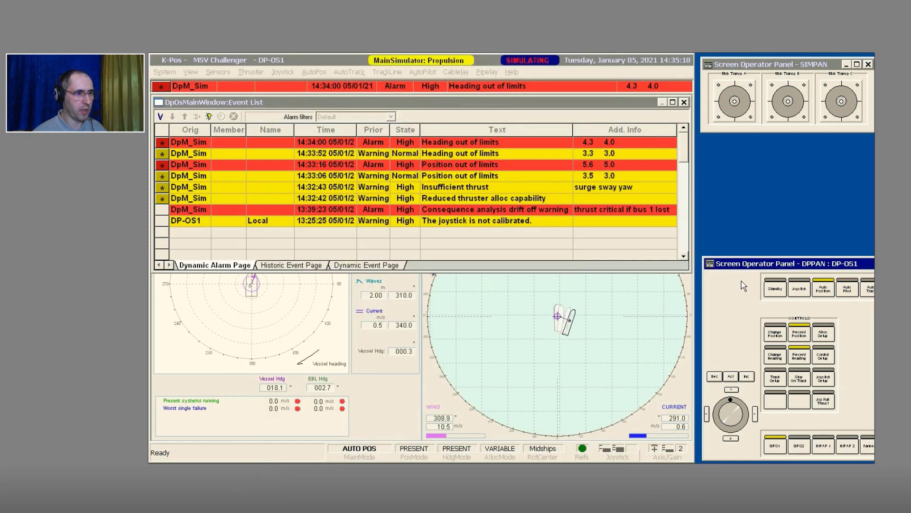
Enable all thrusters again on the DP operator panel and read the next task in the exercise document
left_click_drag(750, 263, 374, 170)
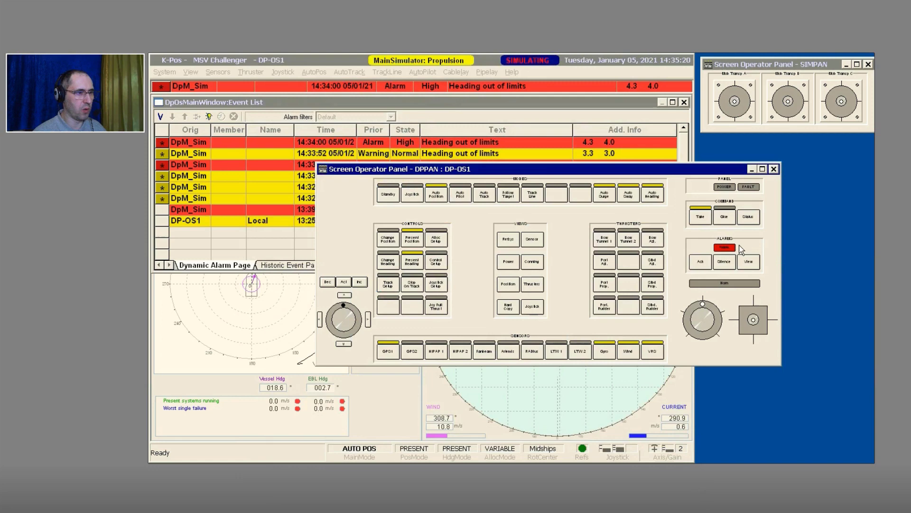
left_click(608, 307)
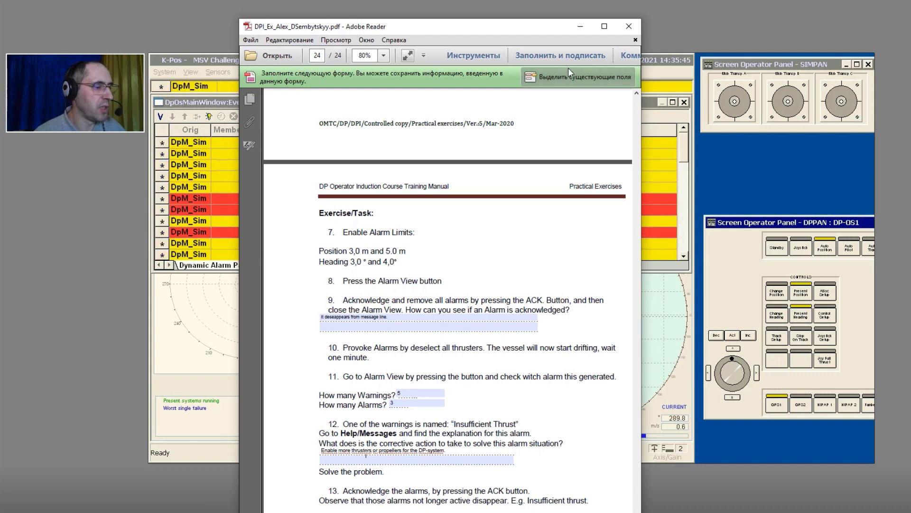
left_click_drag(459, 33, 550, 512)
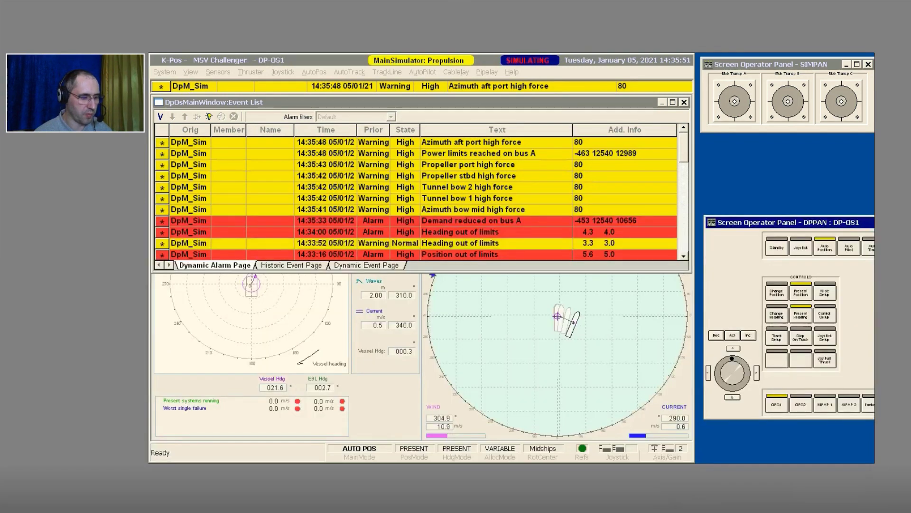
Acknowledge the listed alarms from the DP operator panel and read the question on remaining alarms in the exercise document
left_click_drag(784, 223, 484, 164)
left_click(694, 253)
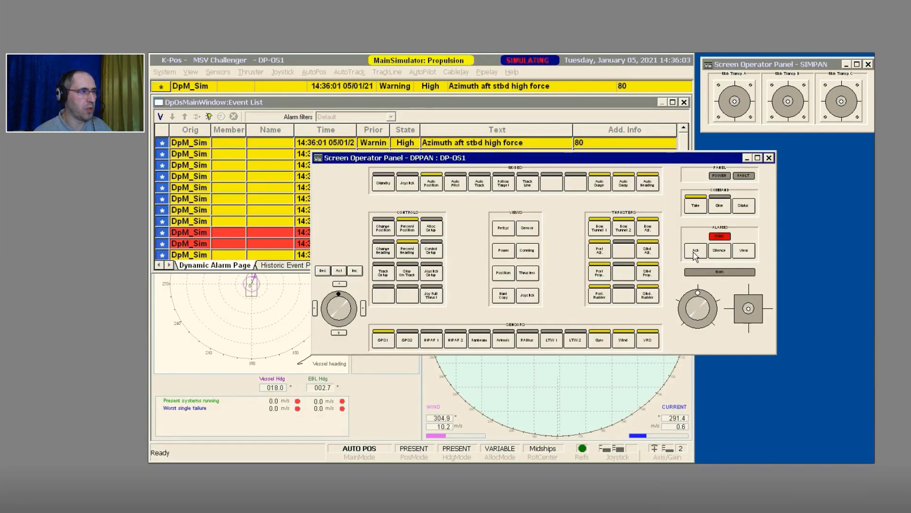
left_click(695, 251)
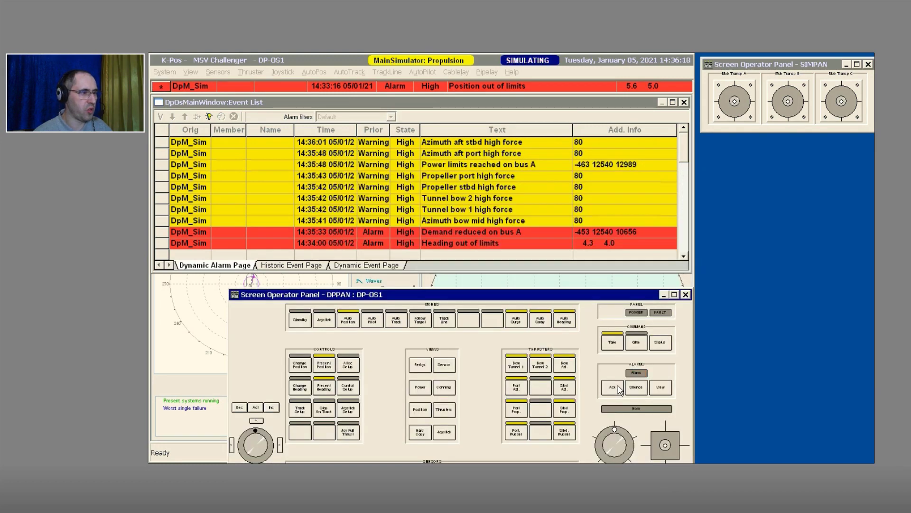
key("alt+Tab")
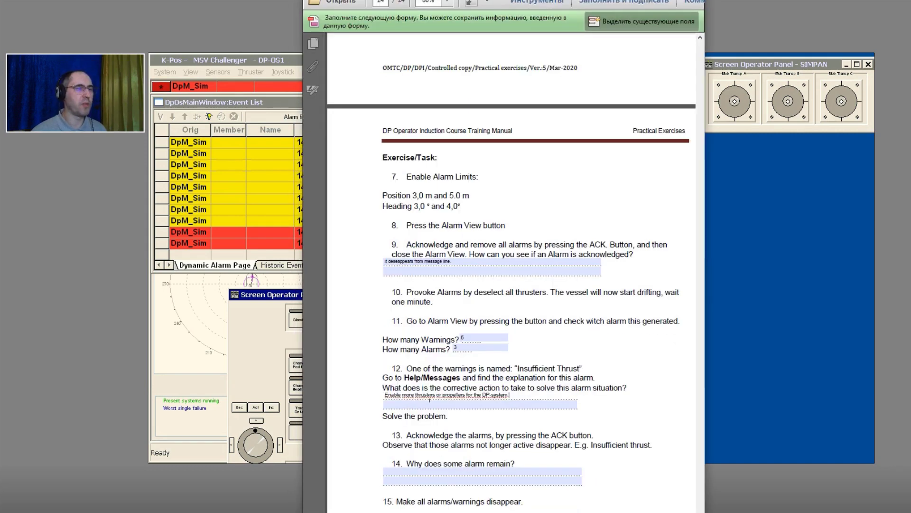
key("alt+Tab")
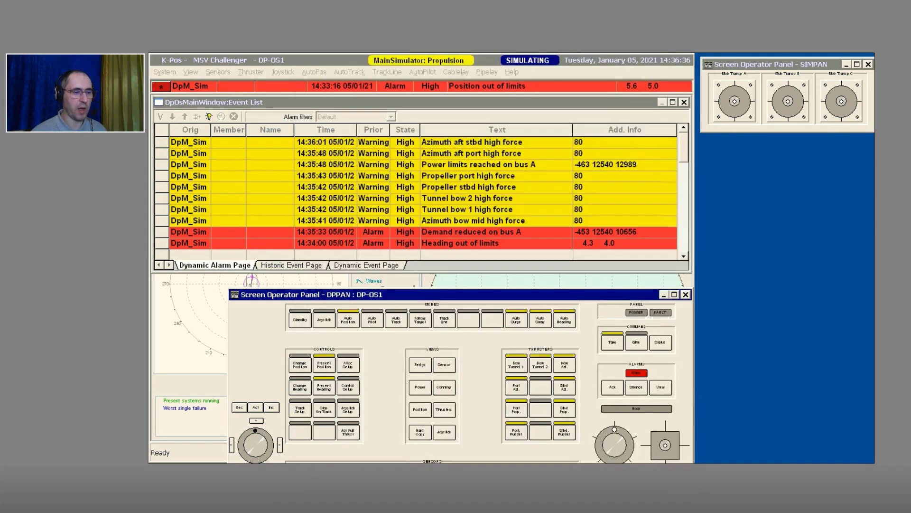
Move the DP operator panel clear of the event list and examine which alarms and warnings remain
left_click_drag(802, 284, 802, 283)
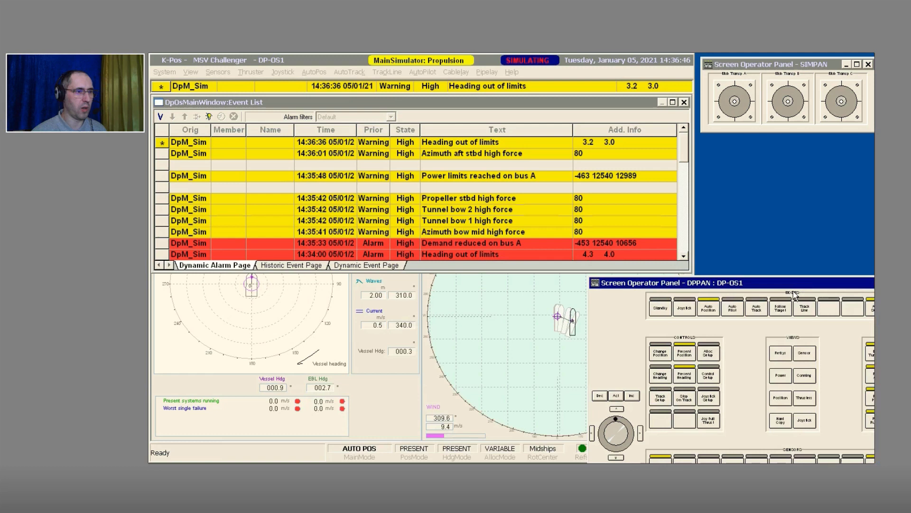
left_click_drag(635, 285, 754, 267)
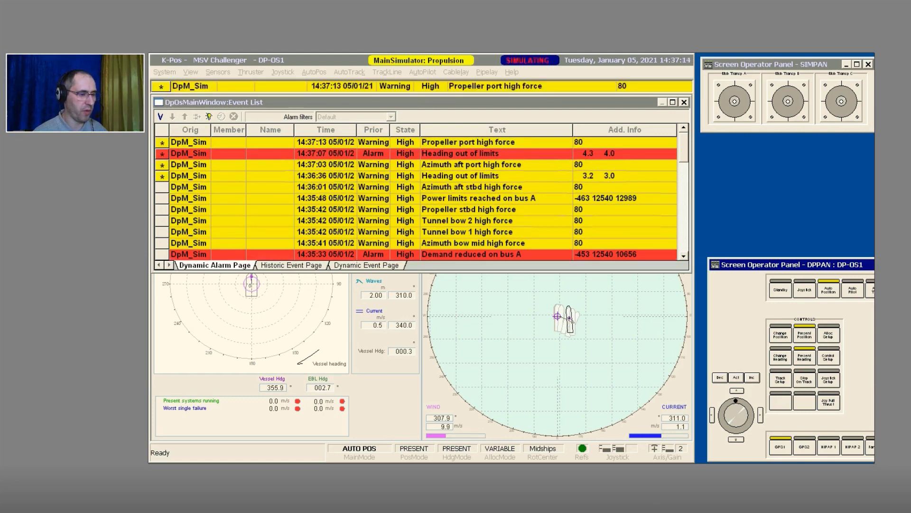
key("alt+Tab")
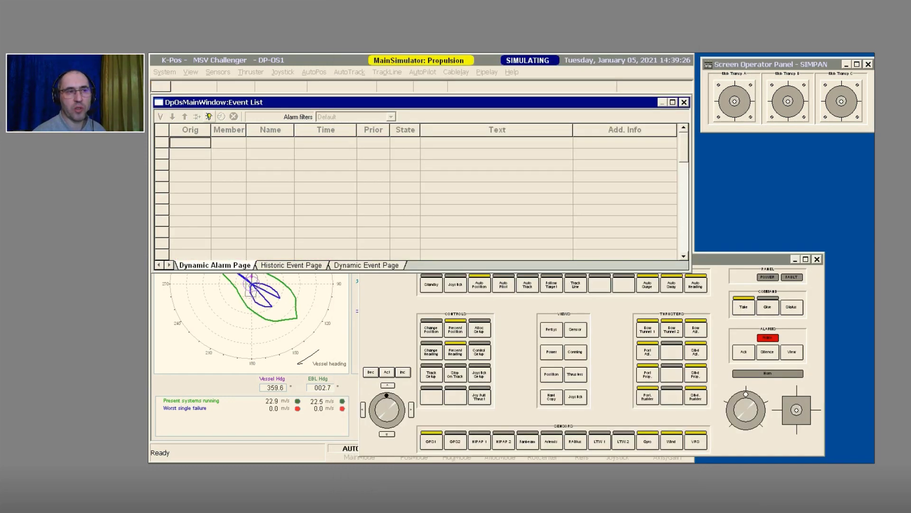
left_click(776, 264)
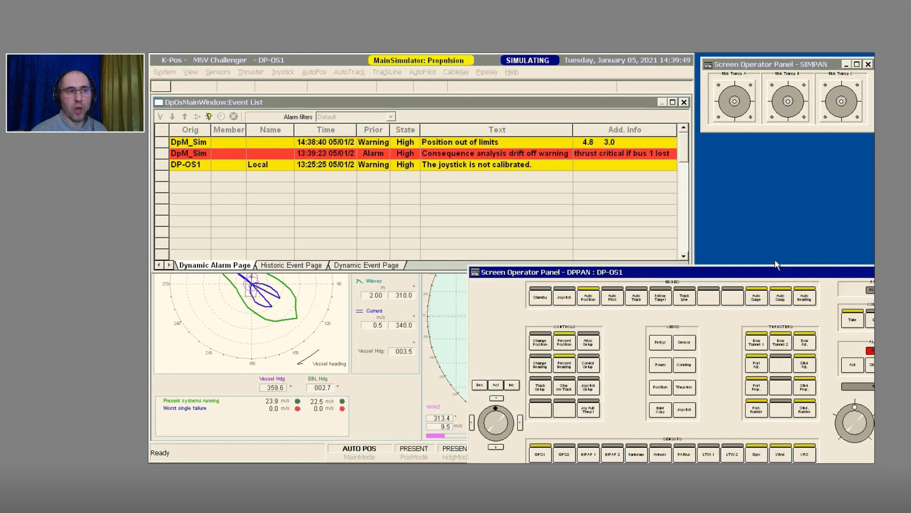